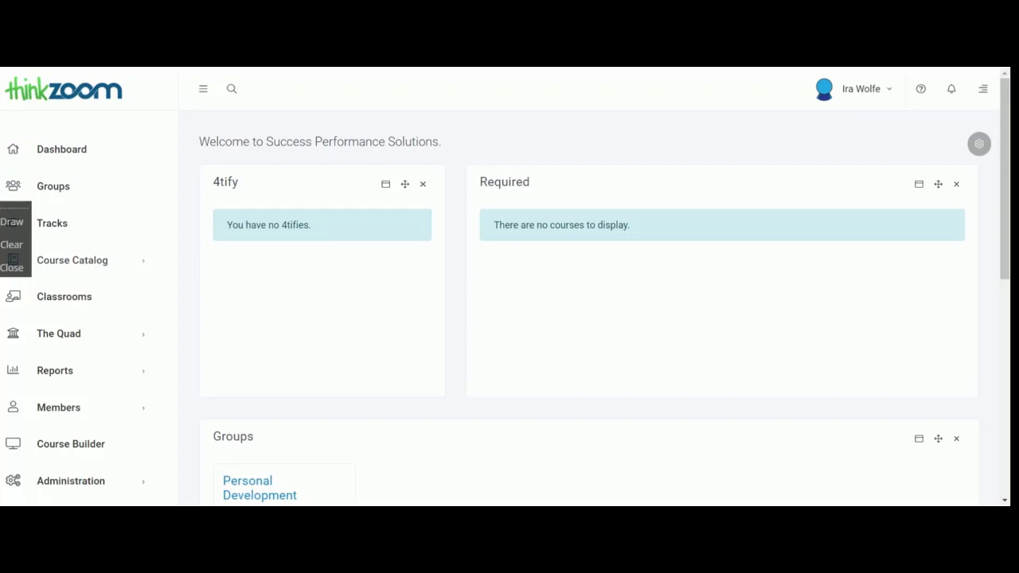
# - Search 'active shooter' and favorite the Pre-Incident Awareness and Threat Recognition course
pyautogui.click(101, 267)
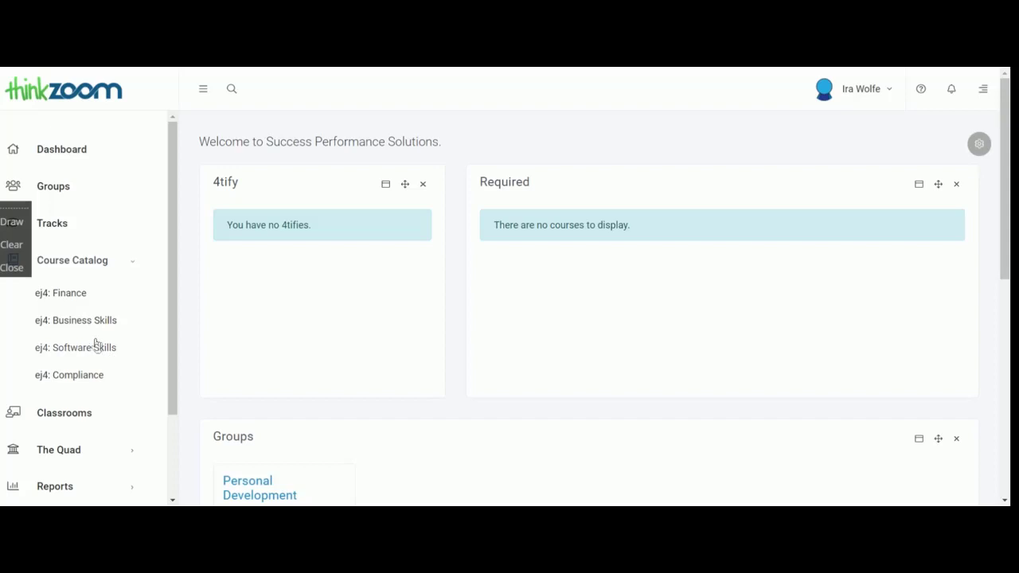
pyautogui.click(232, 91)
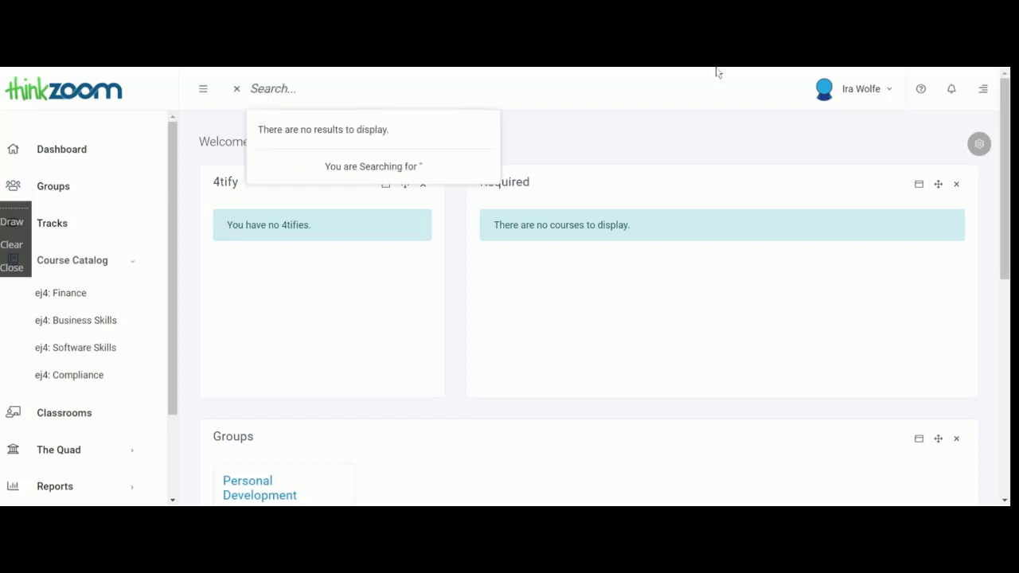
pyautogui.write('active shoo')
pyautogui.write('ter')
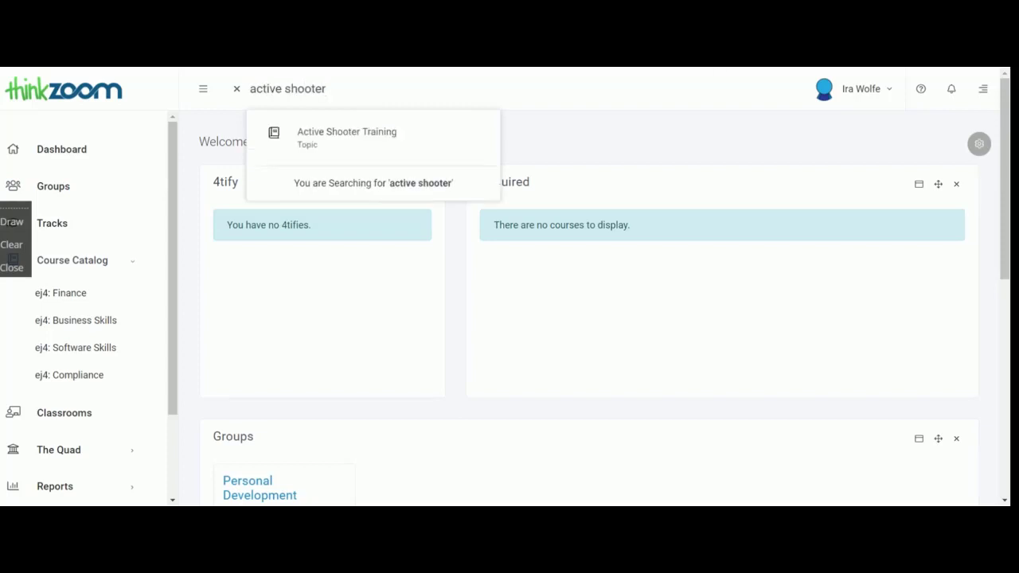
pyautogui.click(358, 137)
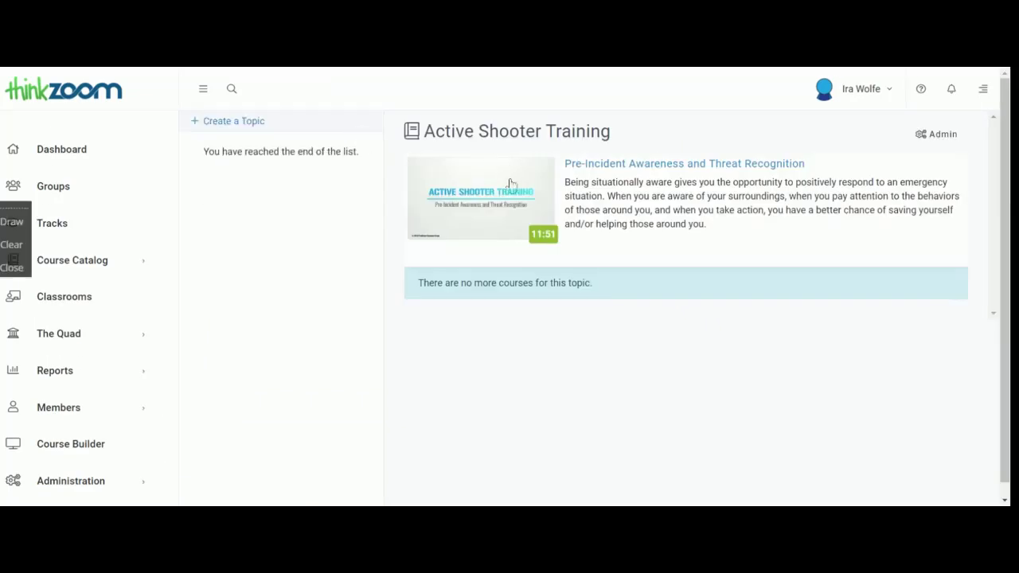
pyautogui.click(510, 184)
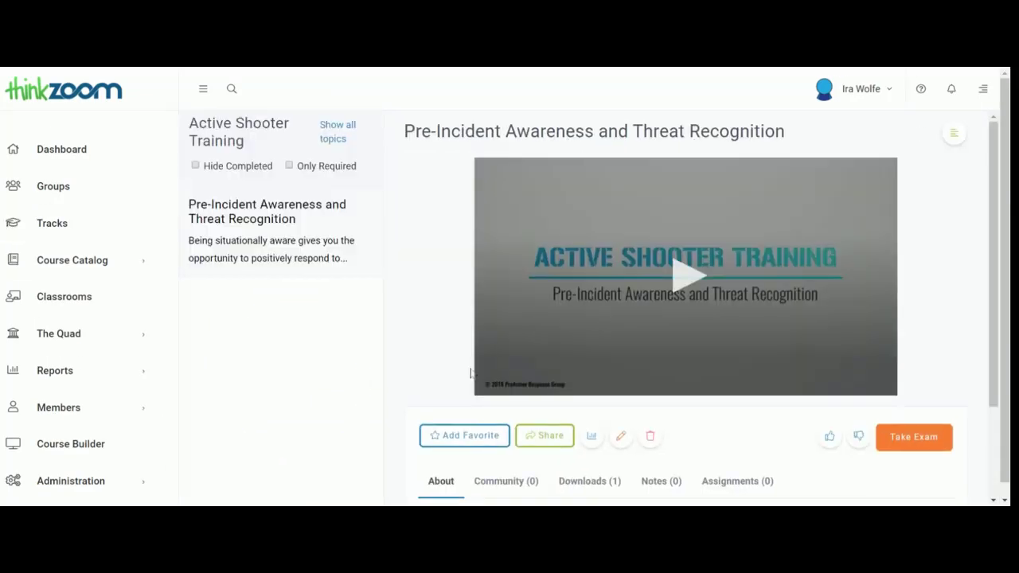
pyautogui.click(482, 437)
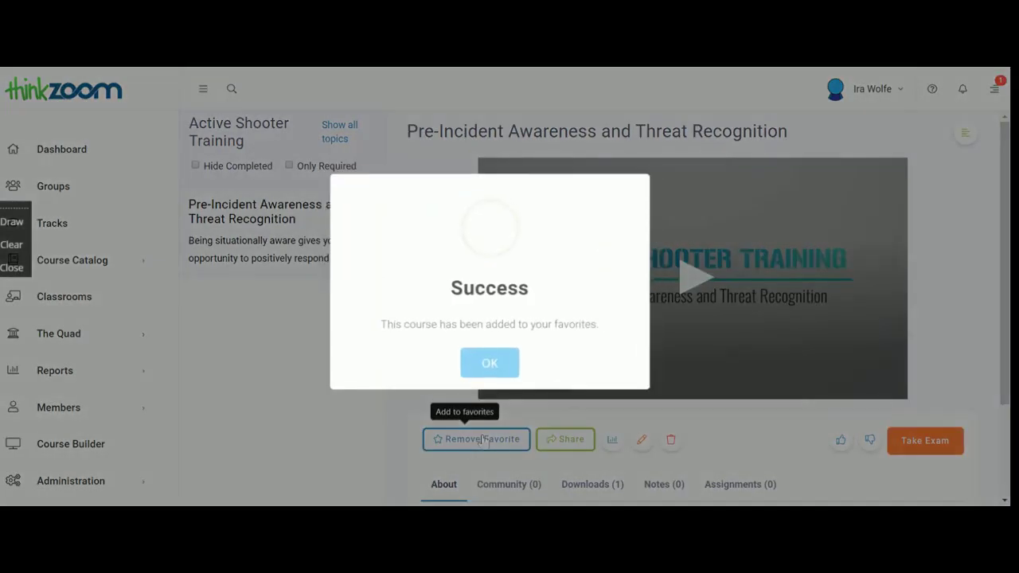
pyautogui.click(495, 364)
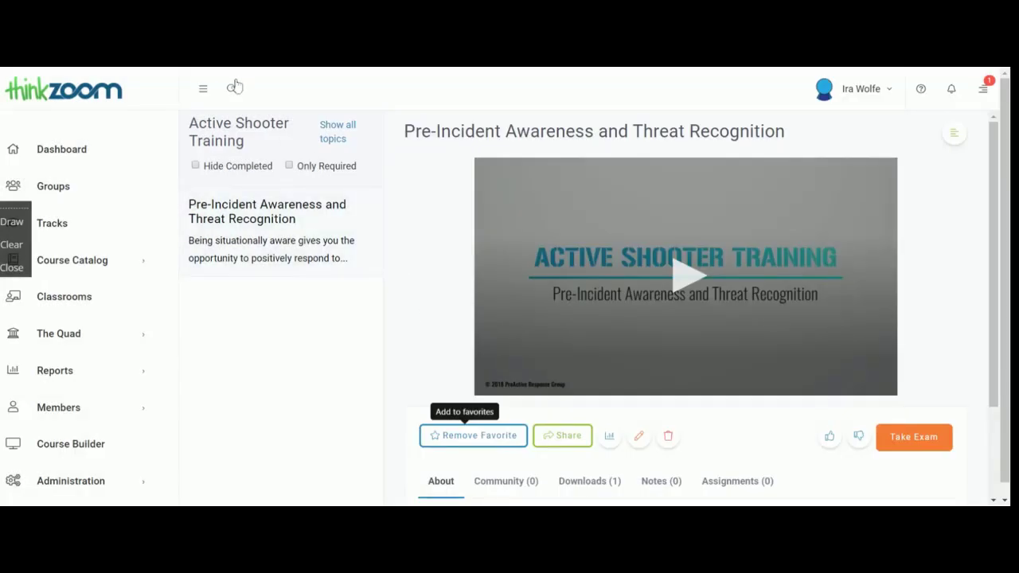
# - Browse the ej4: Software Skills topic list in the course catalog
pyautogui.click(77, 263)
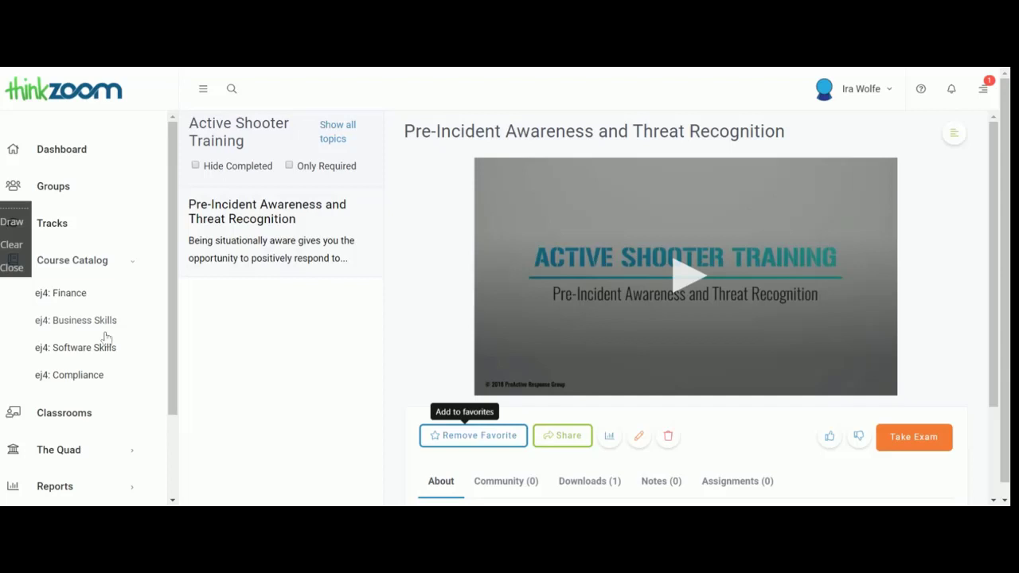
pyautogui.click(113, 356)
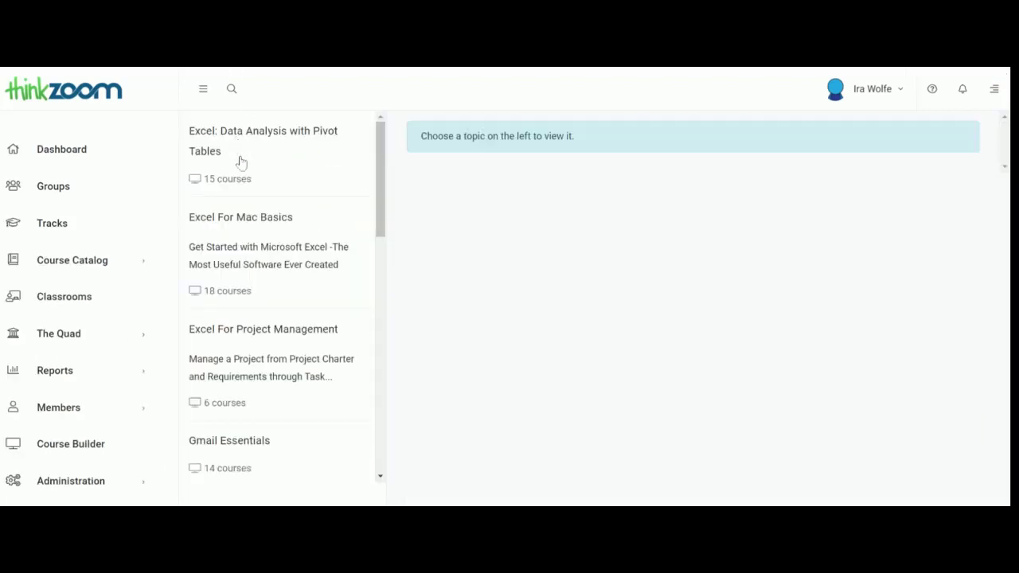
pyautogui.scroll(-1, 271, 338)
pyautogui.scroll(-2, 272, 346)
pyautogui.scroll(-1, 278, 338)
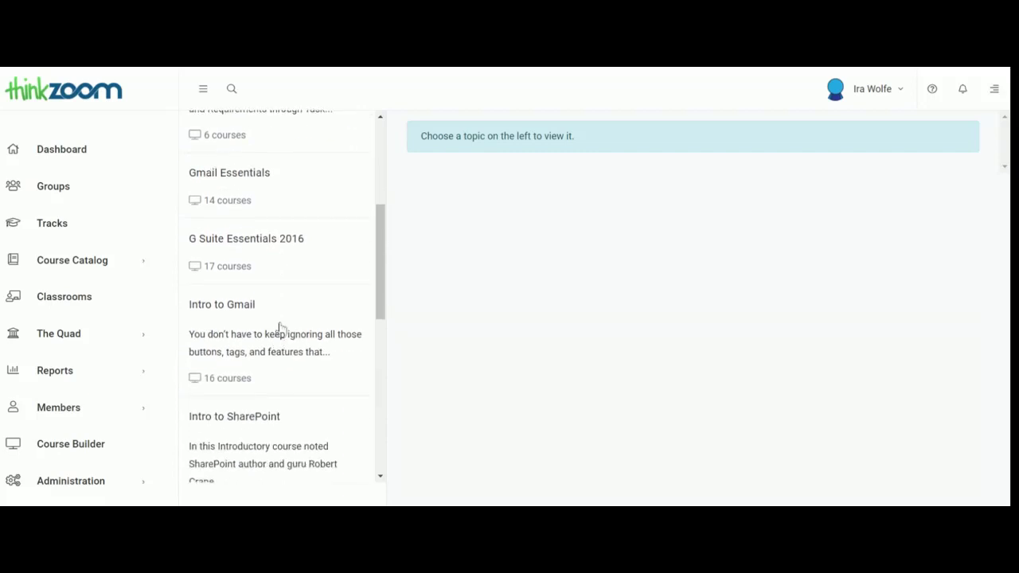
pyautogui.scroll(-1, 280, 330)
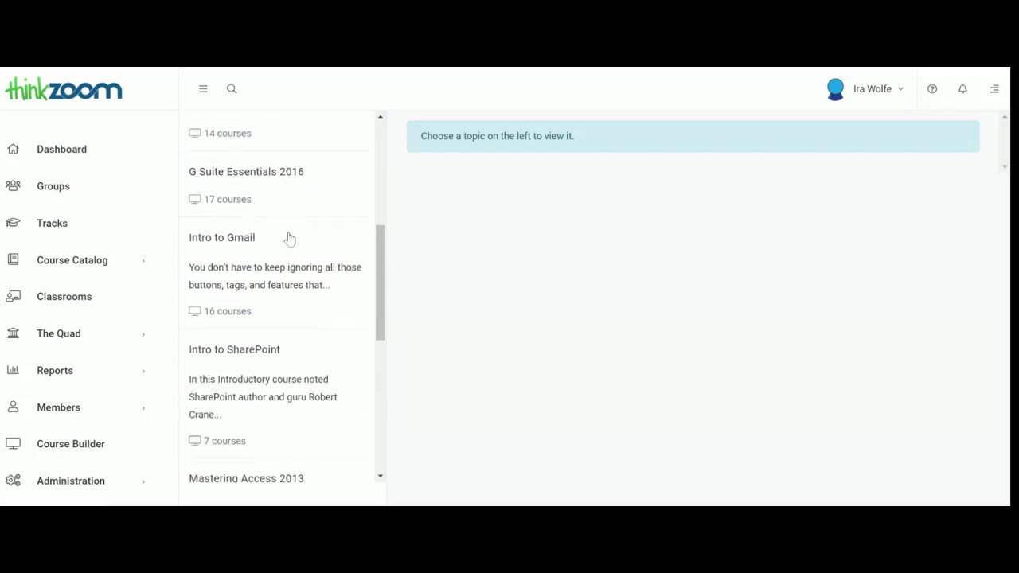
pyautogui.scroll(-1, 280, 270)
pyautogui.scroll(2, 287, 270)
pyautogui.scroll(4, 292, 239)
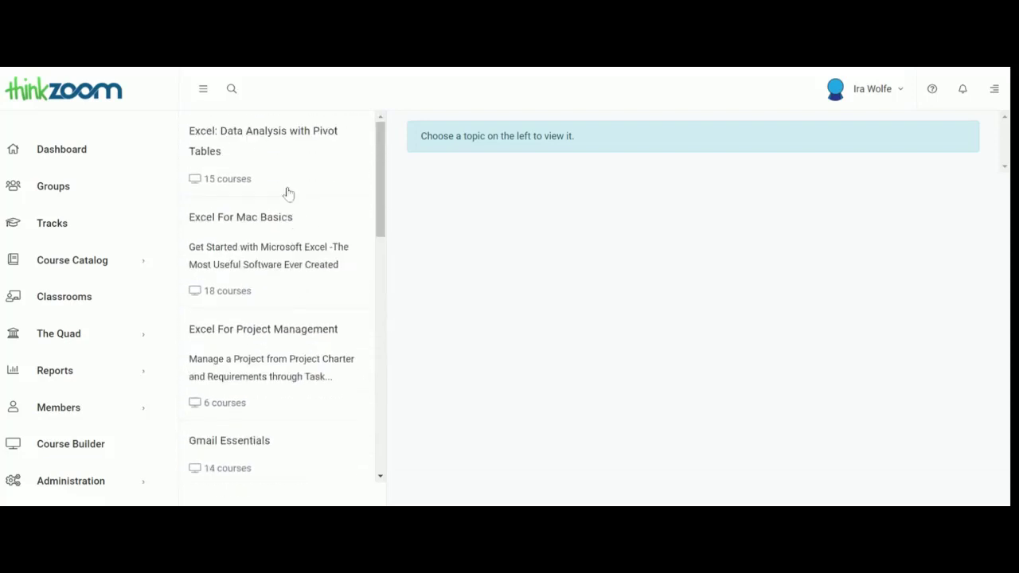
# - Search the catalog for 'excel' and scroll through the matching Excel topics
pyautogui.click(231, 90)
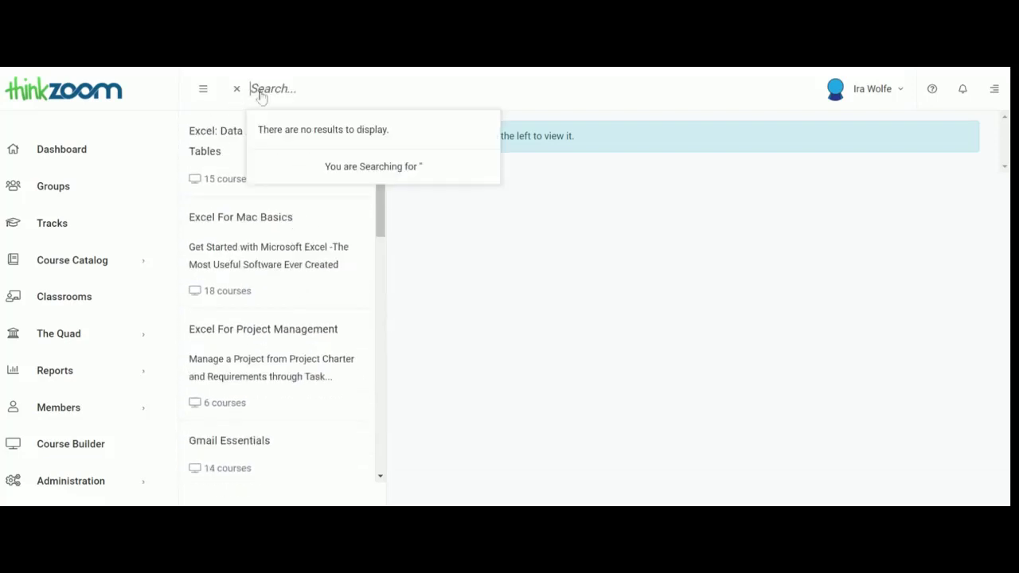
pyautogui.write('excel')
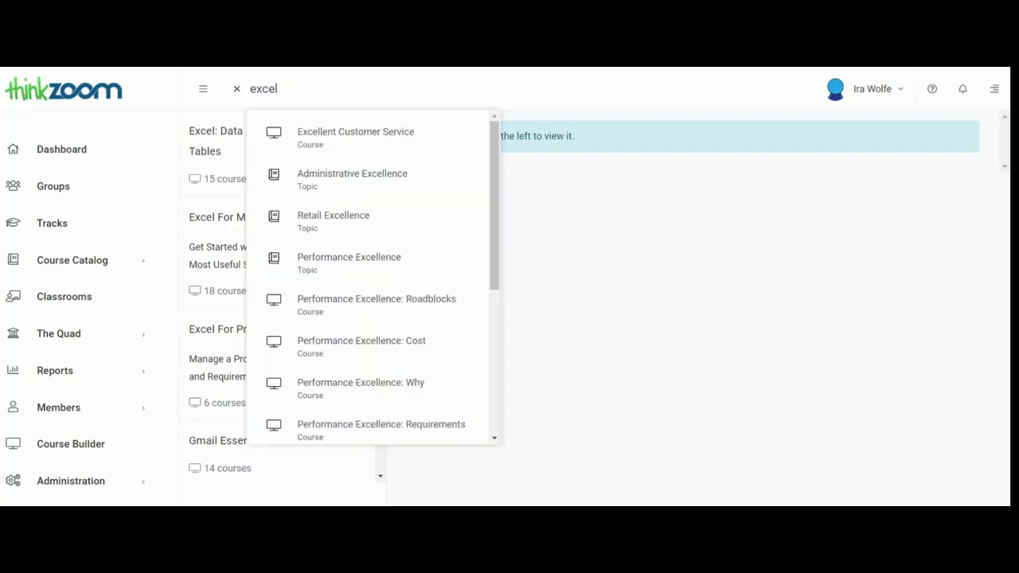
pyautogui.scroll(-3, 359, 296)
pyautogui.scroll(-1, 371, 302)
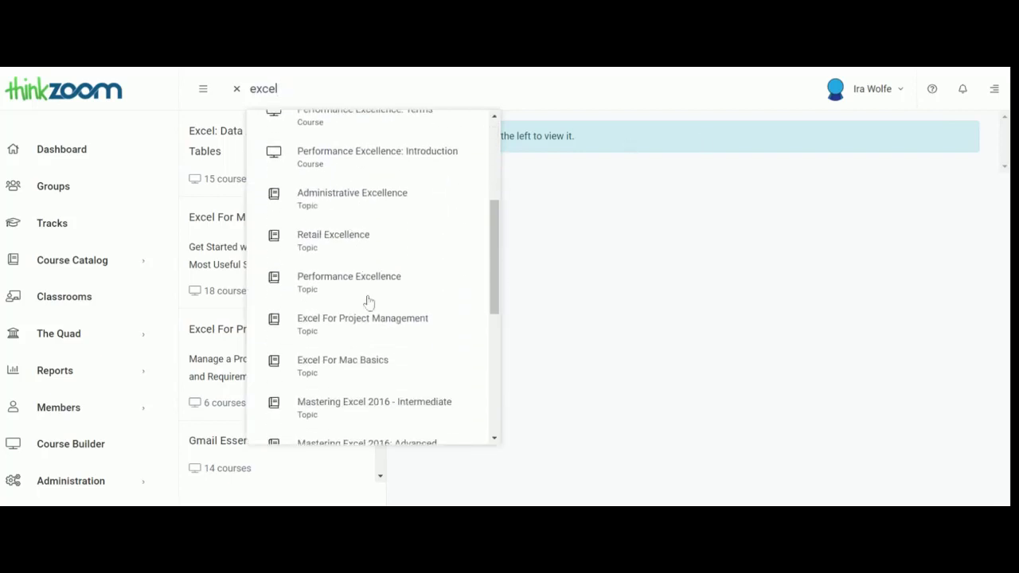
pyautogui.scroll(-2, 373, 306)
pyautogui.scroll(-1, 372, 306)
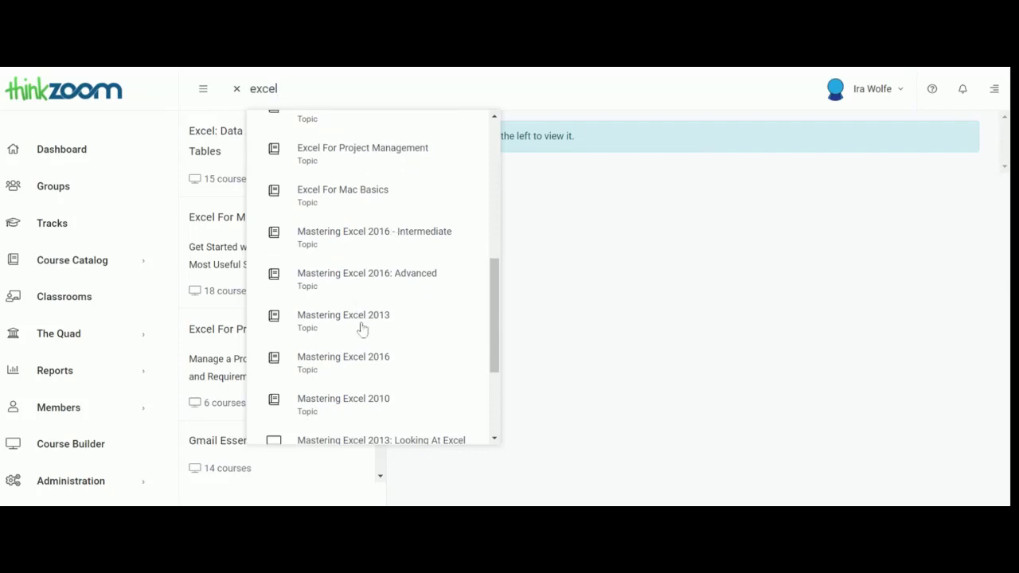
# - Favorite the Mastering Excel 2016 Intermediate course 'Working With Named Ranges', then go to Groups
pyautogui.click(372, 239)
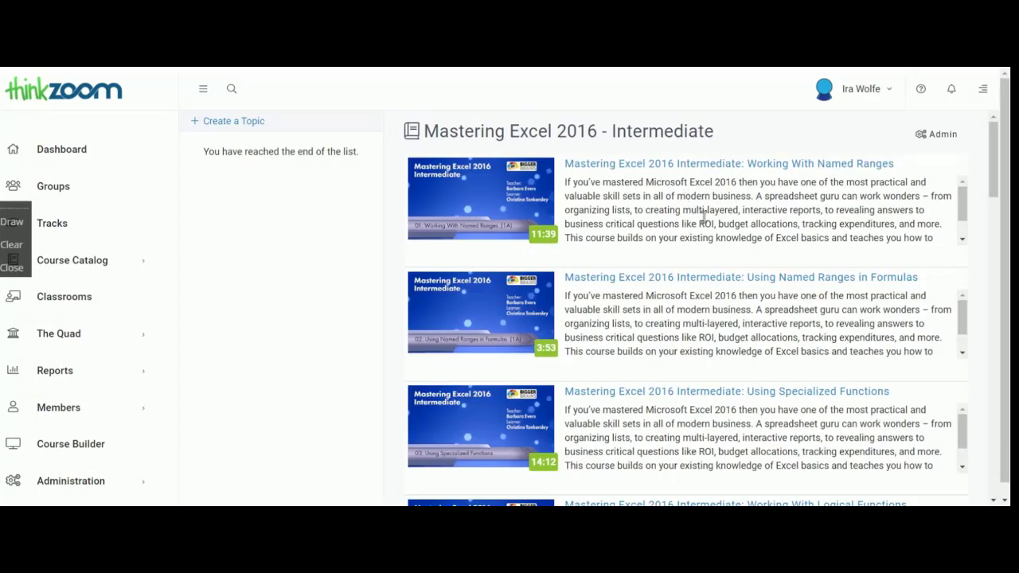
pyautogui.scroll(-2, 726, 255)
pyautogui.scroll(-3, 726, 255)
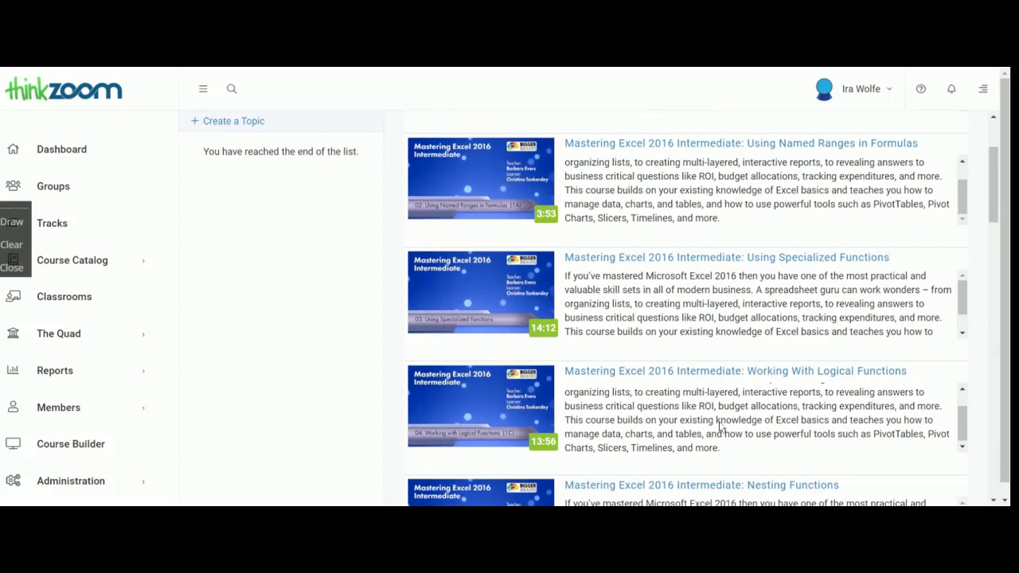
pyautogui.scroll(4, 531, 164)
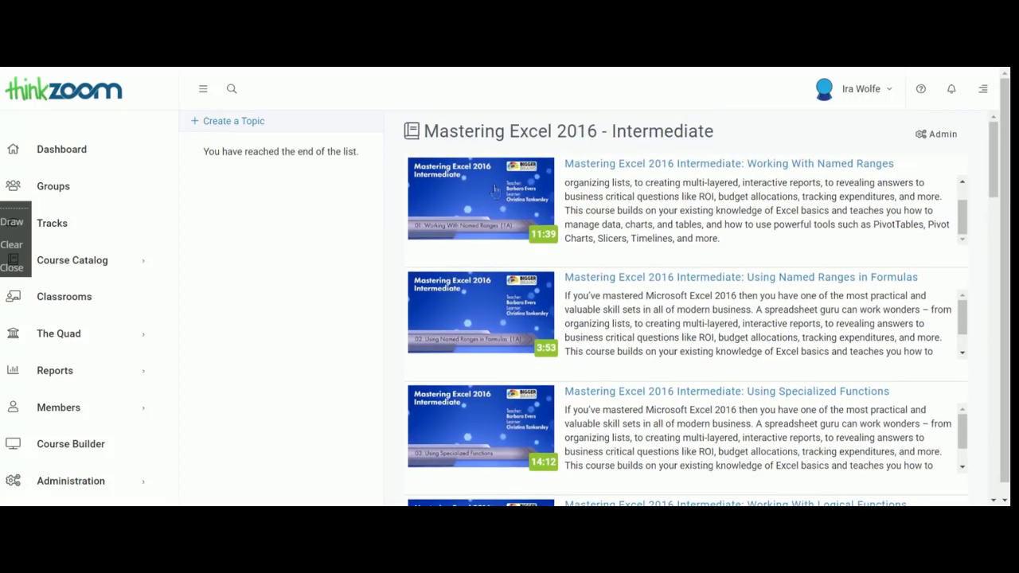
pyautogui.click(494, 190)
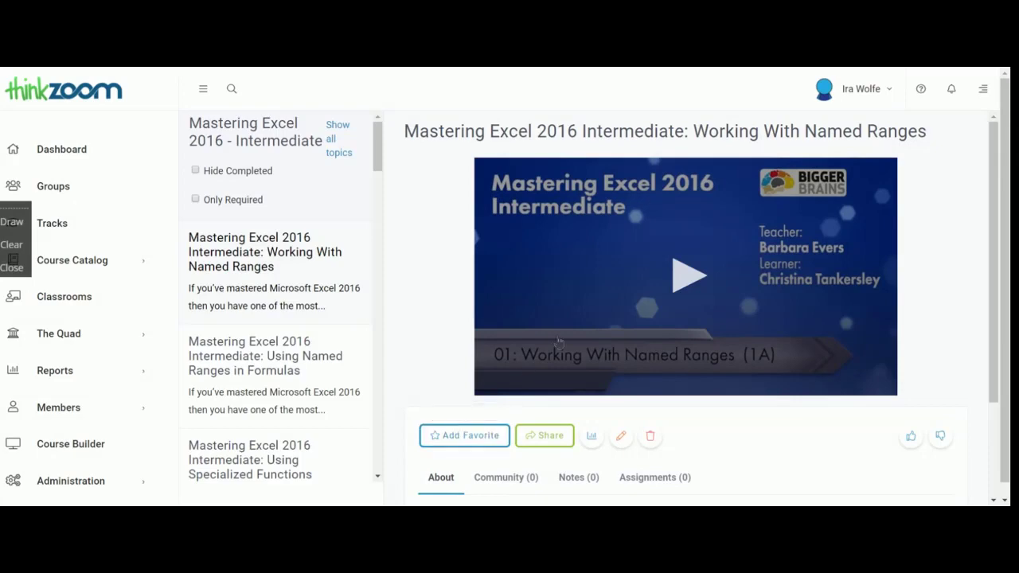
pyautogui.click(492, 442)
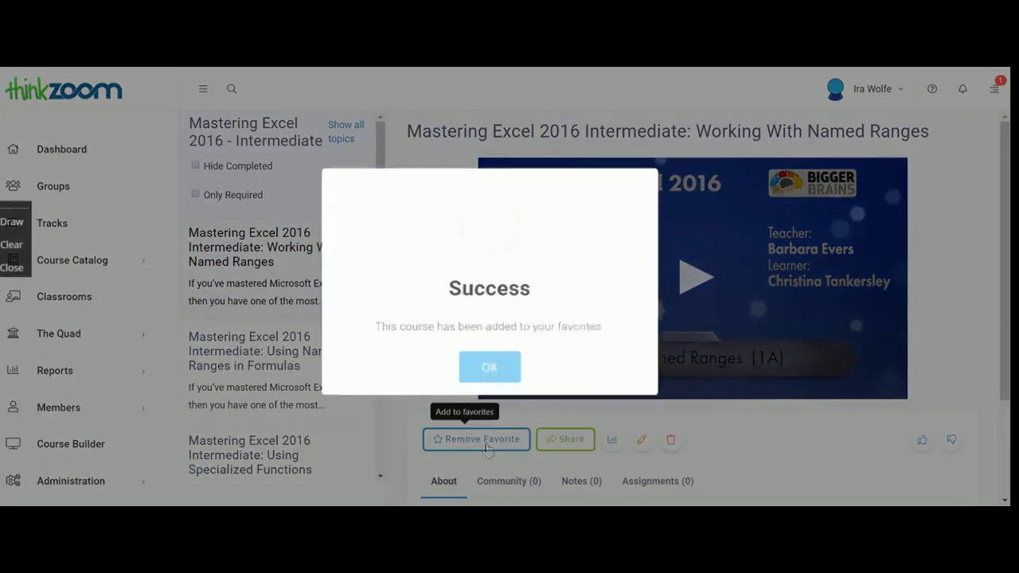
pyautogui.click(492, 364)
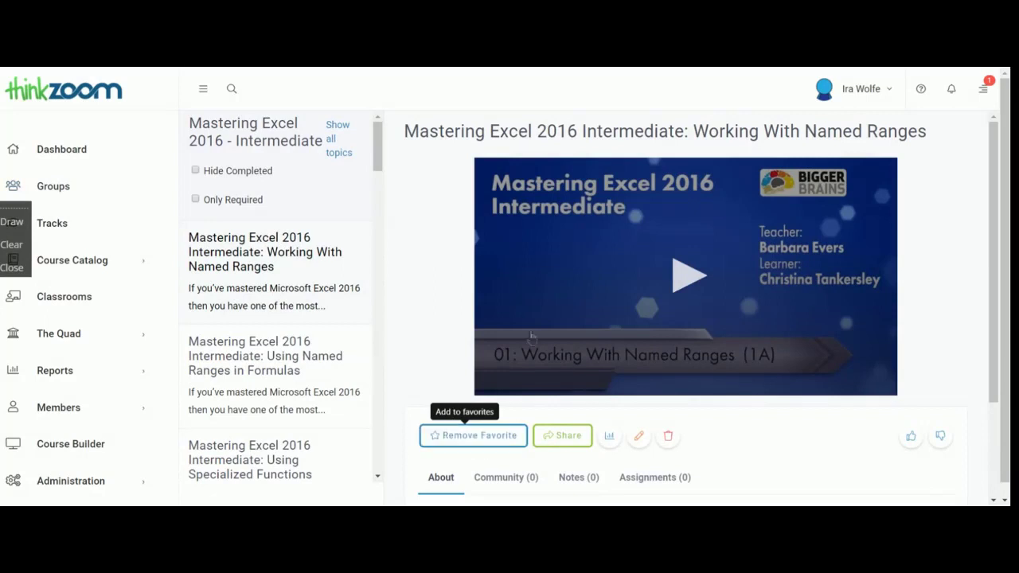
pyautogui.click(53, 188)
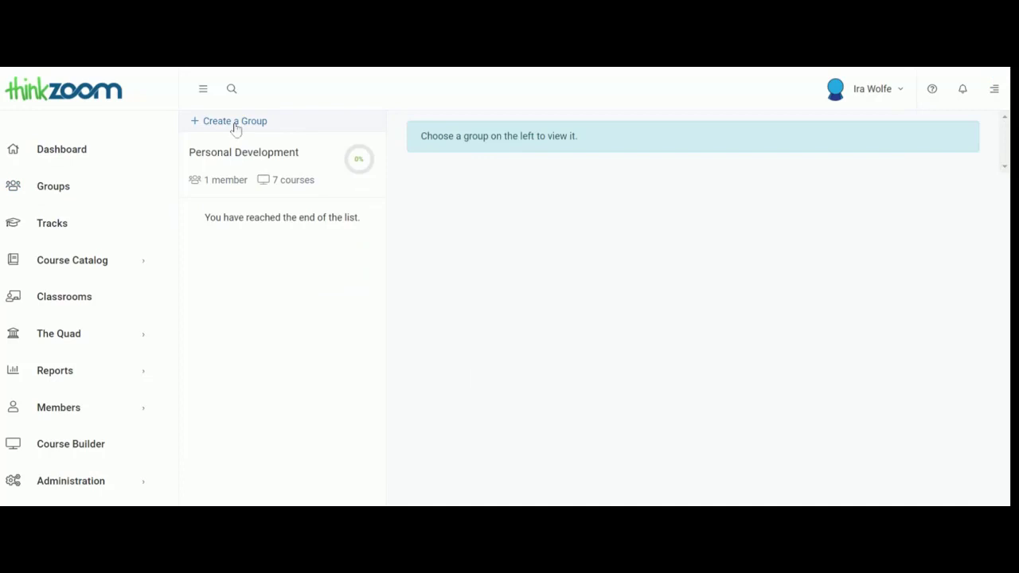
# - Create a new group named 'Office' from the Groups page
pyautogui.click(235, 123)
pyautogui.click(280, 163)
pyautogui.write('Office')
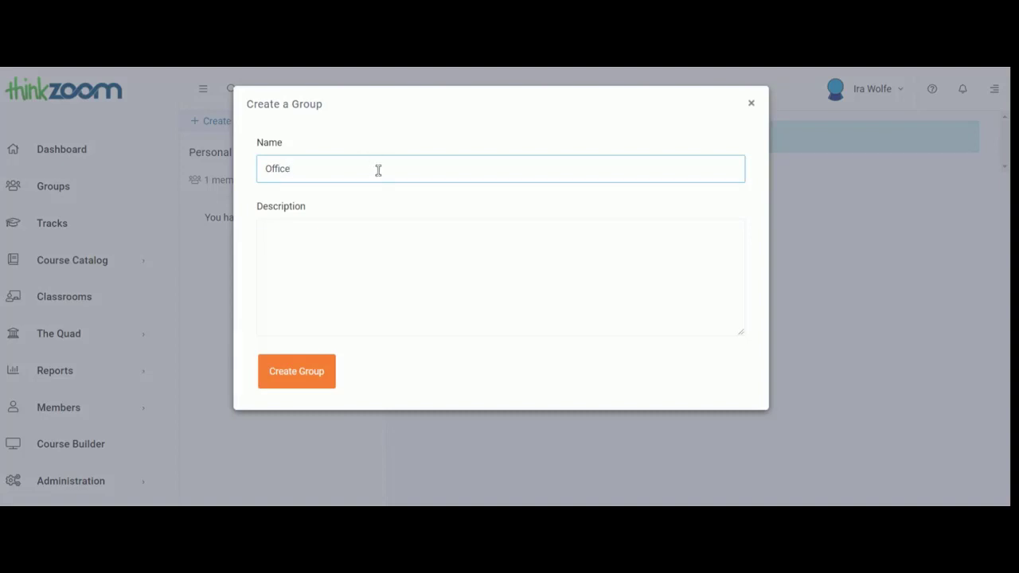
pyautogui.click(300, 375)
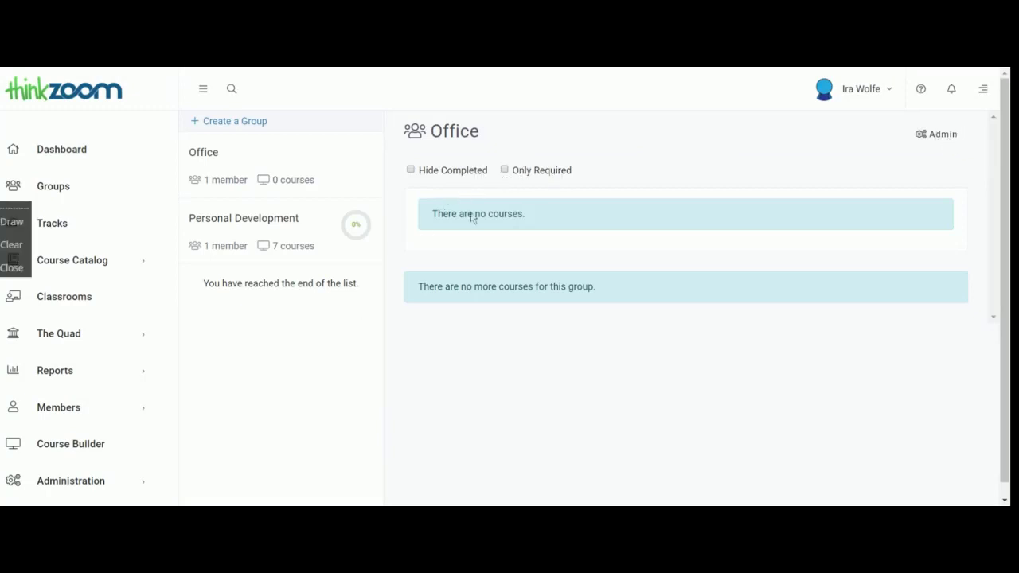
# - From the Office group's Manage Courses, search 'excel' and select all Mastering Excel 2016 Intermediate courses
pyautogui.click(939, 137)
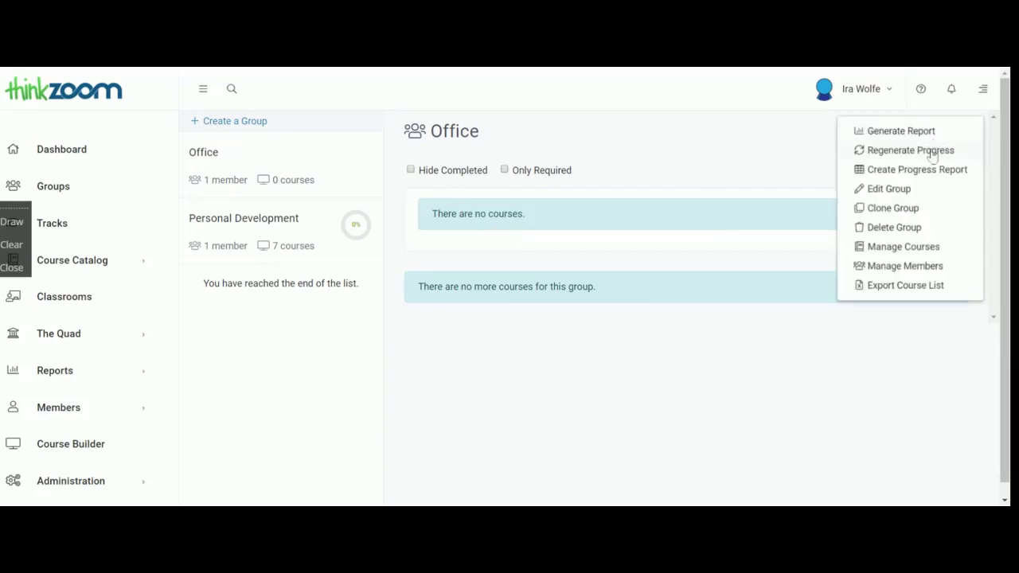
pyautogui.click(906, 252)
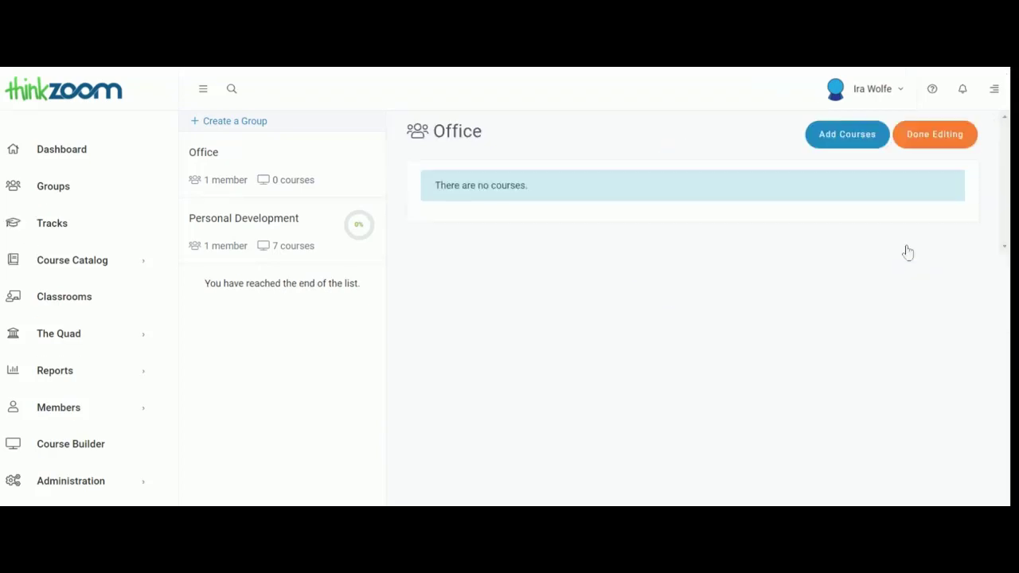
pyautogui.click(851, 134)
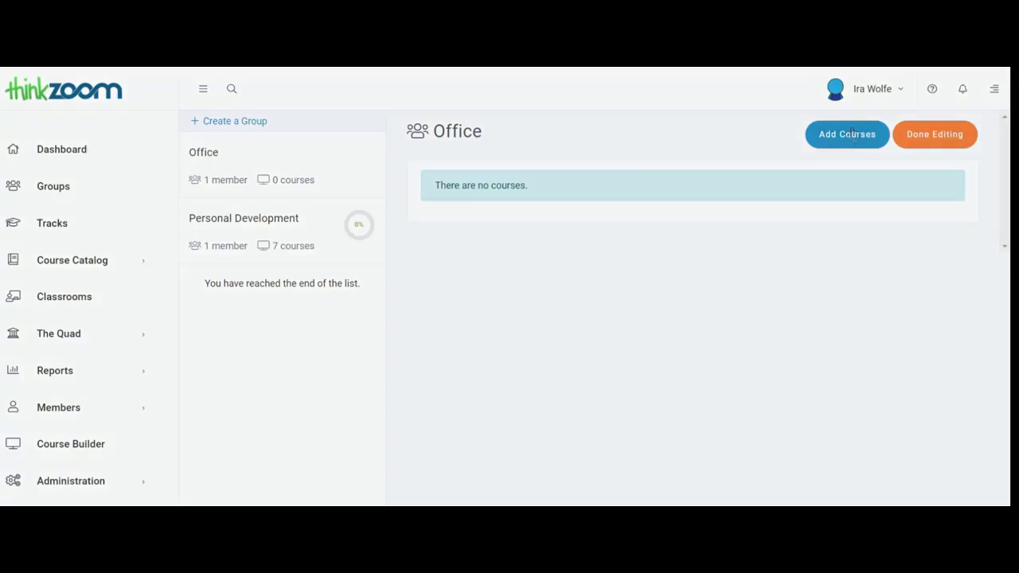
pyautogui.click(412, 238)
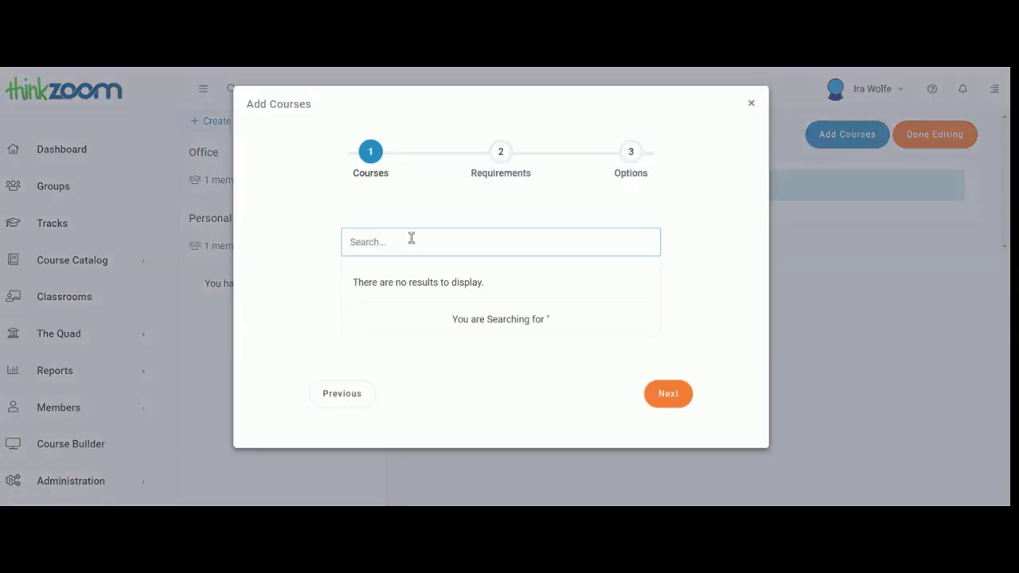
pyautogui.write('excel')
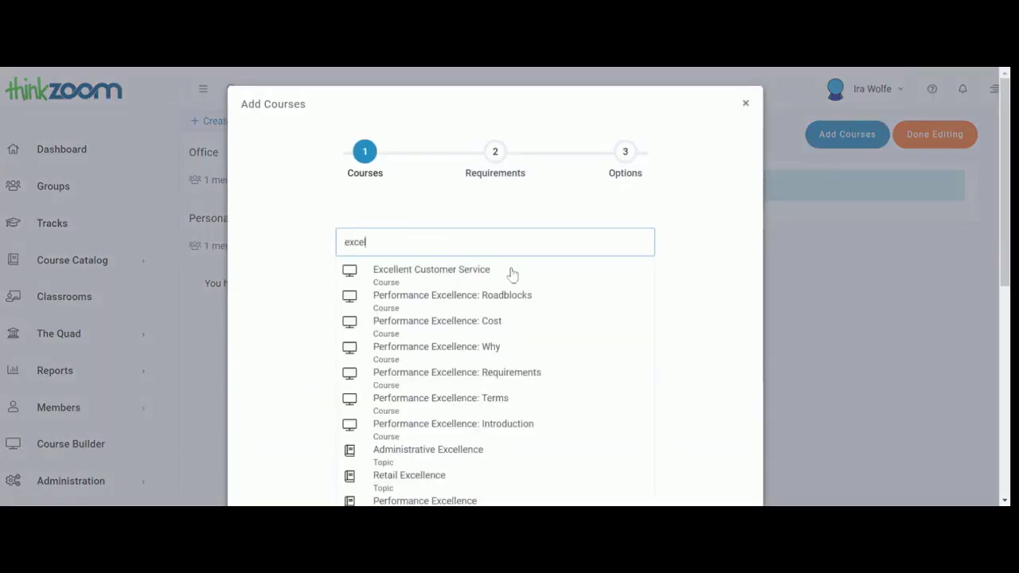
pyautogui.scroll(-1, 514, 303)
pyautogui.scroll(-3, 525, 319)
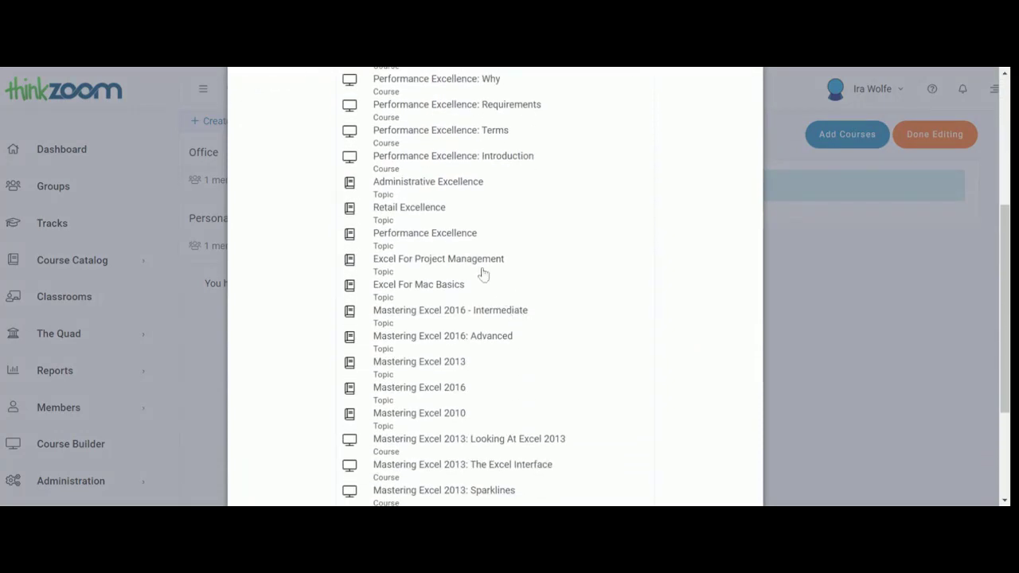
pyautogui.click(450, 312)
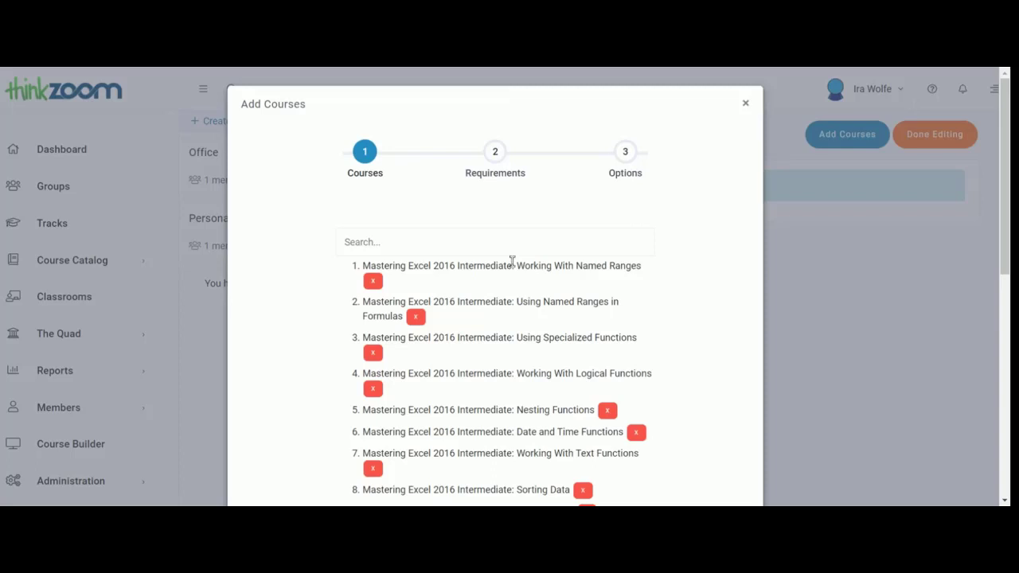
# - Save the selected courses into the group, added to the end of the list
pyautogui.scroll(-3, 587, 282)
pyautogui.scroll(-2, 538, 251)
pyautogui.scroll(-5, 539, 279)
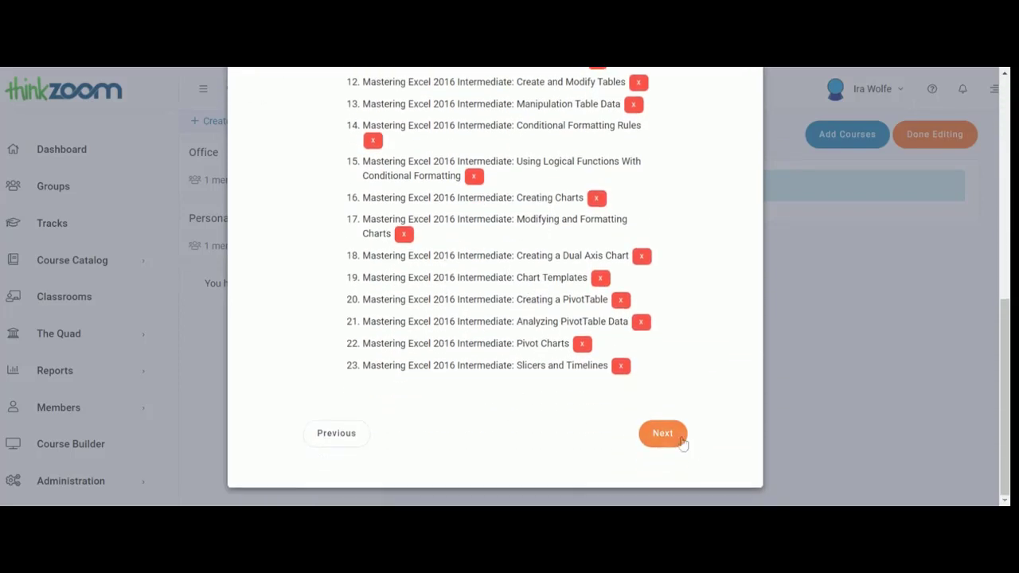
pyautogui.click(681, 439)
pyautogui.scroll(2, 555, 193)
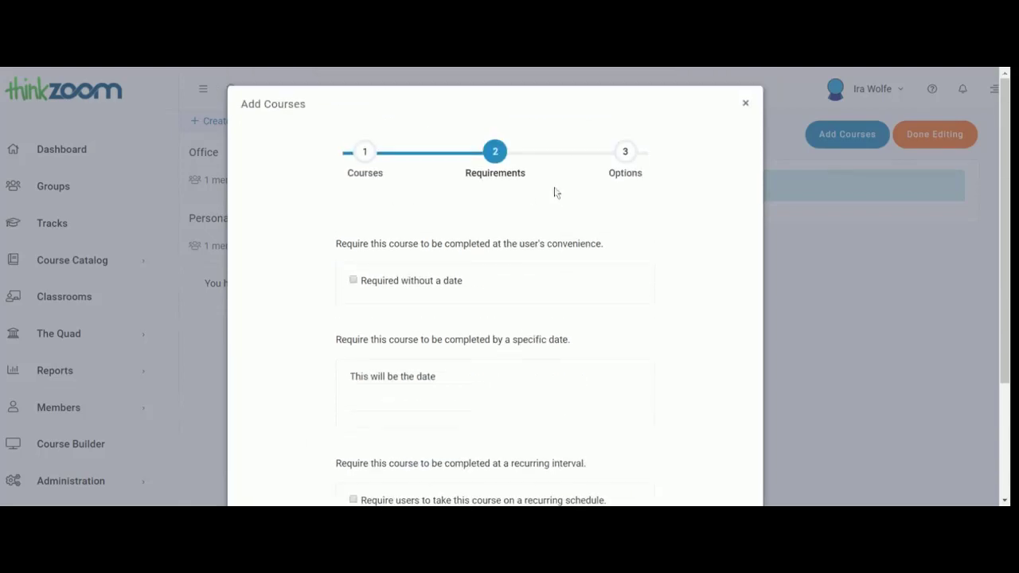
pyautogui.scroll(-2, 518, 409)
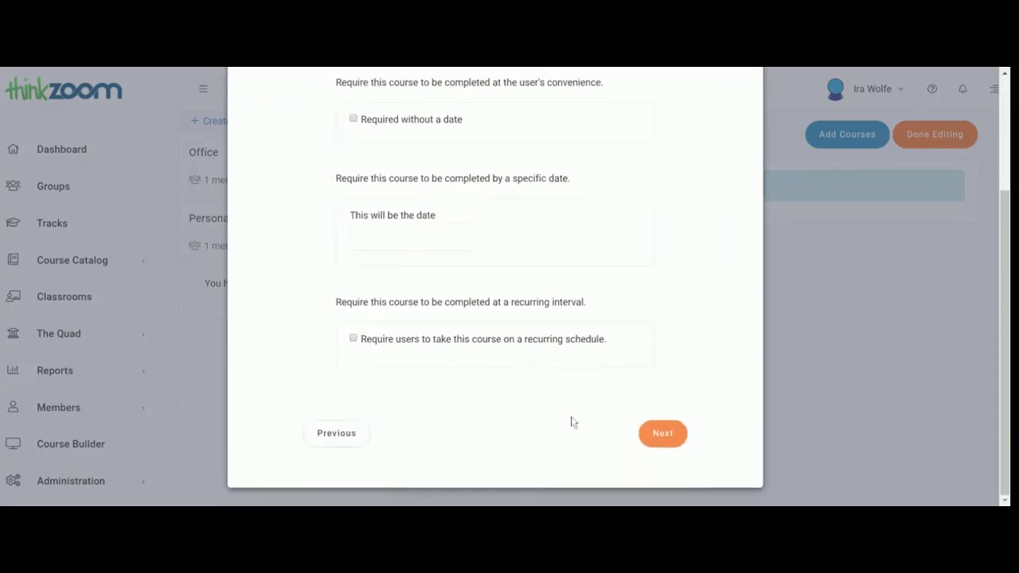
pyautogui.click(664, 446)
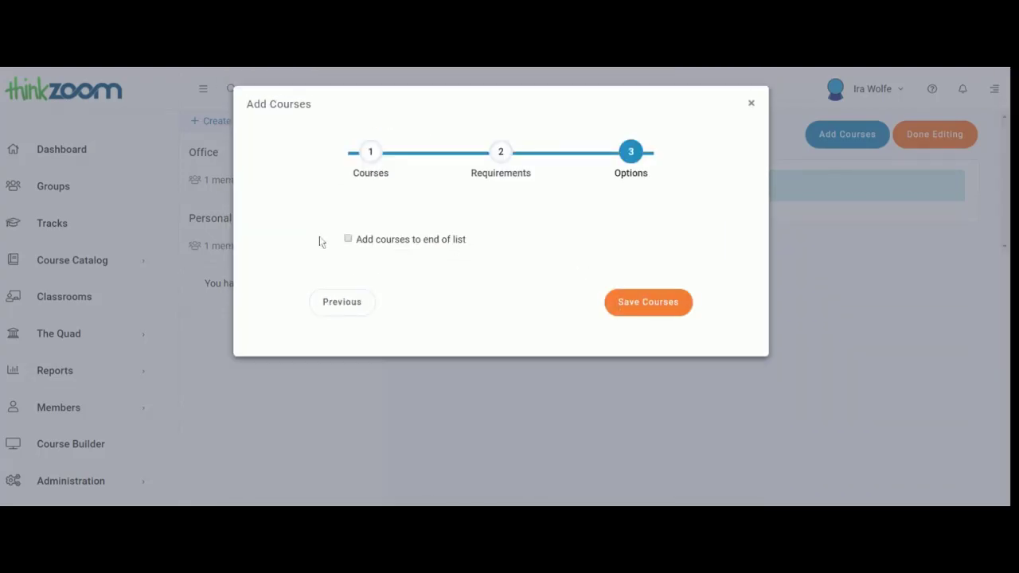
pyautogui.click(353, 242)
pyautogui.click(637, 304)
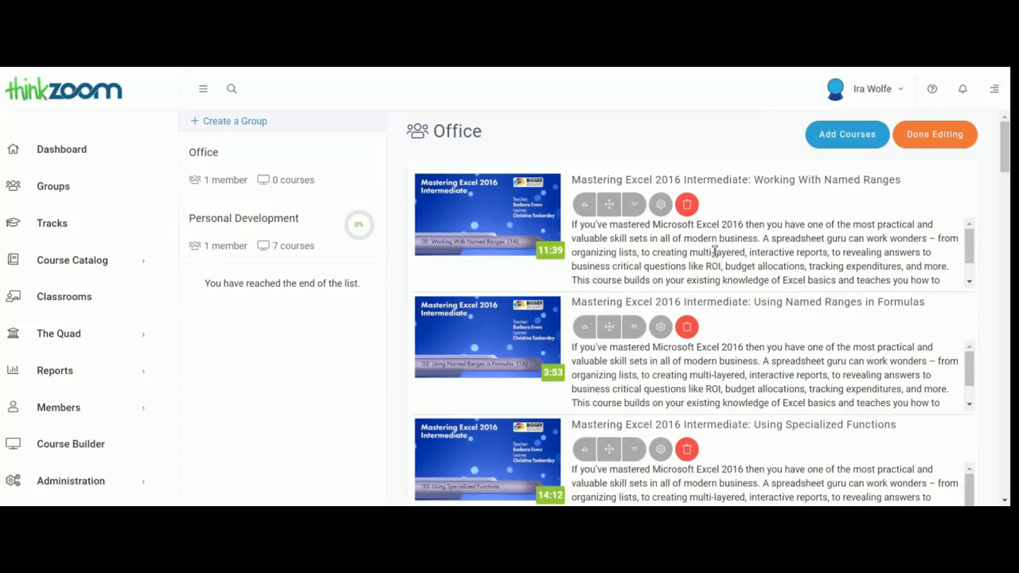
# - Reopen the Office group from Groups and review its Excel 2016 Intermediate courses
pyautogui.scroll(-1, 714, 251)
pyautogui.scroll(1, 714, 251)
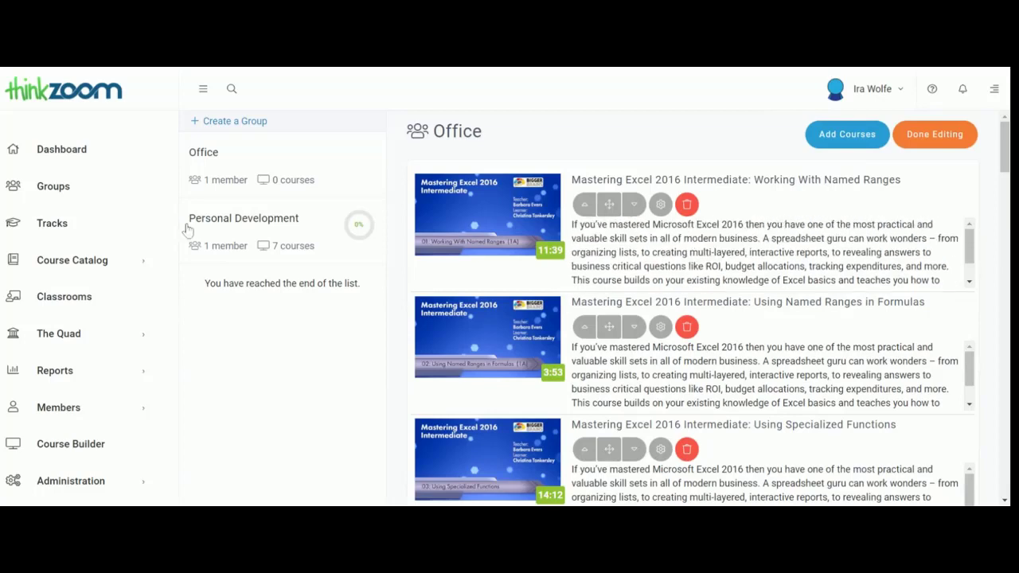
pyautogui.click(62, 194)
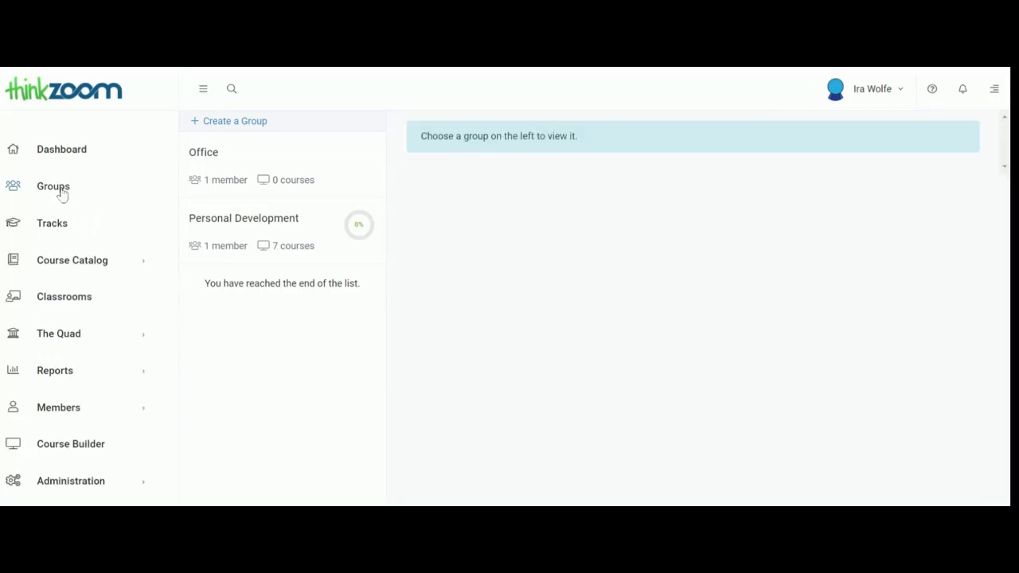
pyautogui.click(213, 162)
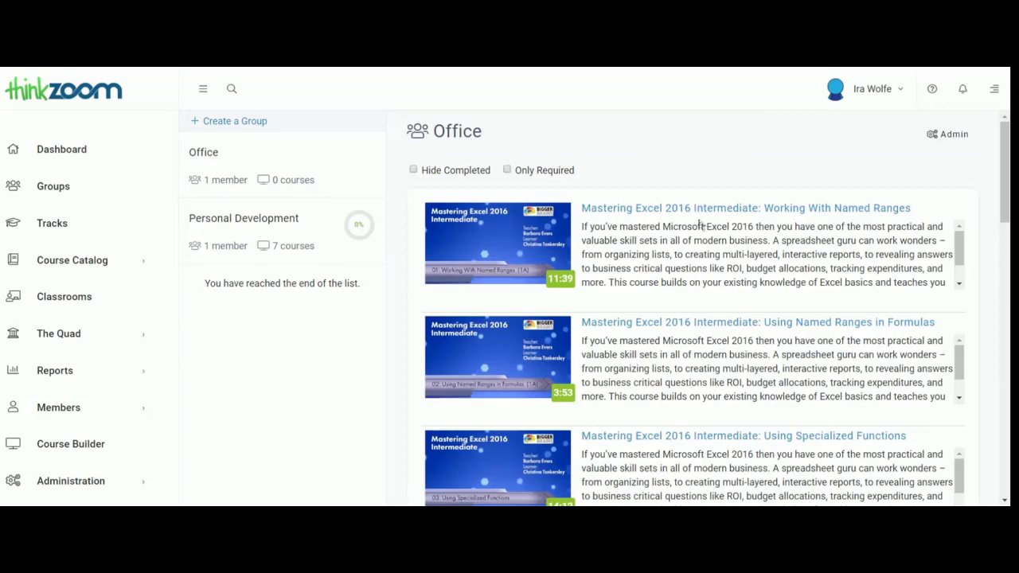
pyautogui.scroll(-1, 732, 443)
pyautogui.scroll(-3, 717, 359)
pyautogui.scroll(4, 609, 268)
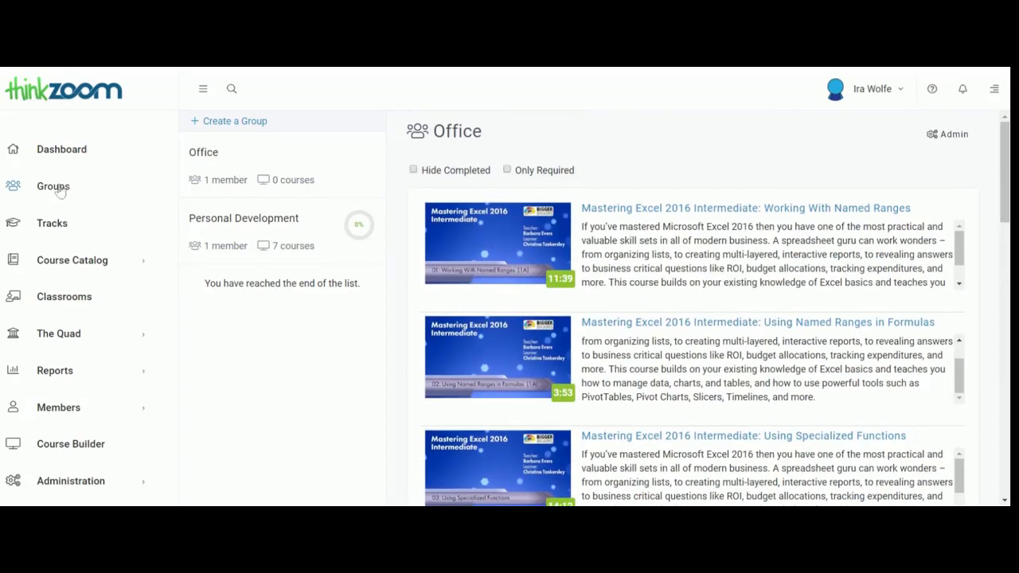